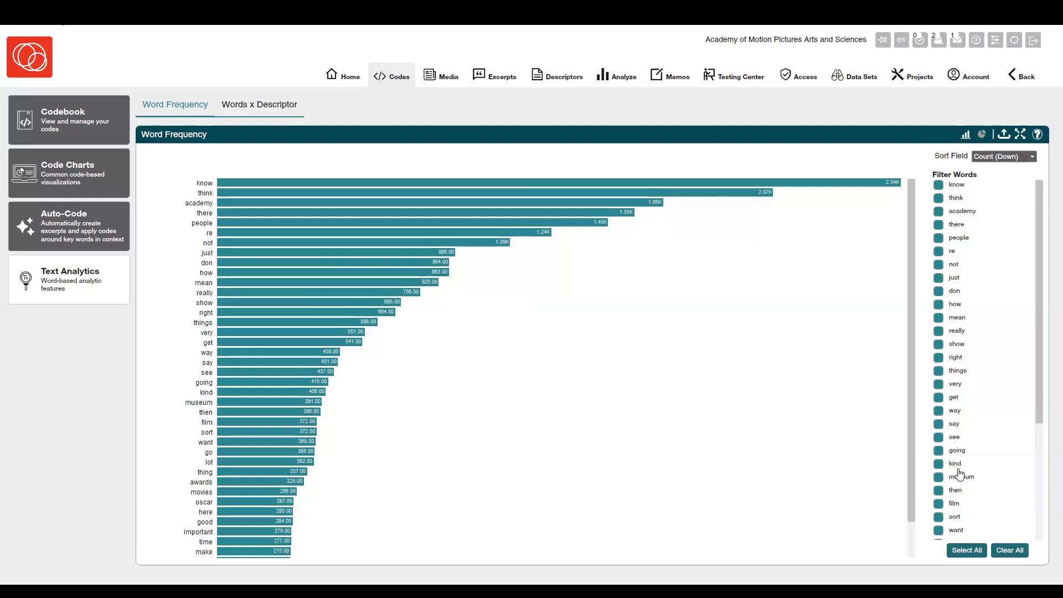
Clear the word filter of the Word Frequency chart and show only the words museum, academy and show
scroll(974, 301, down, 3)
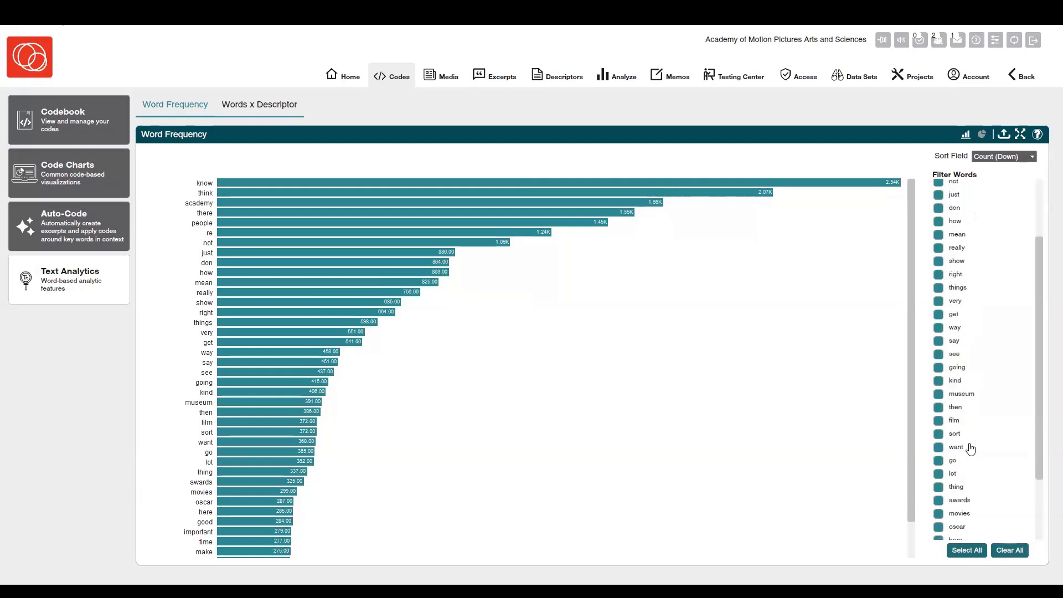
click(1017, 556)
click(940, 478)
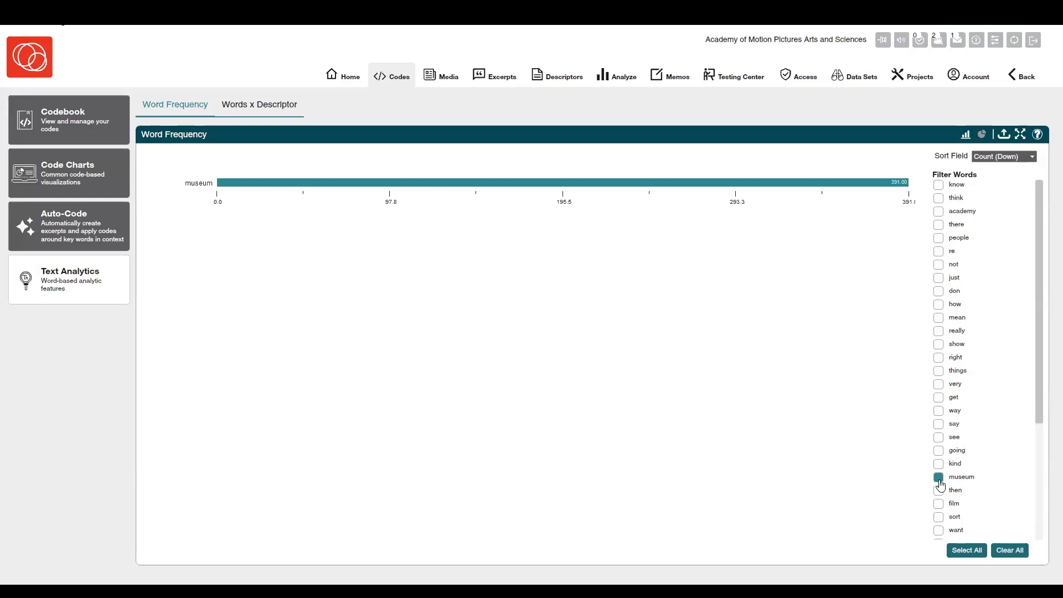
click(939, 212)
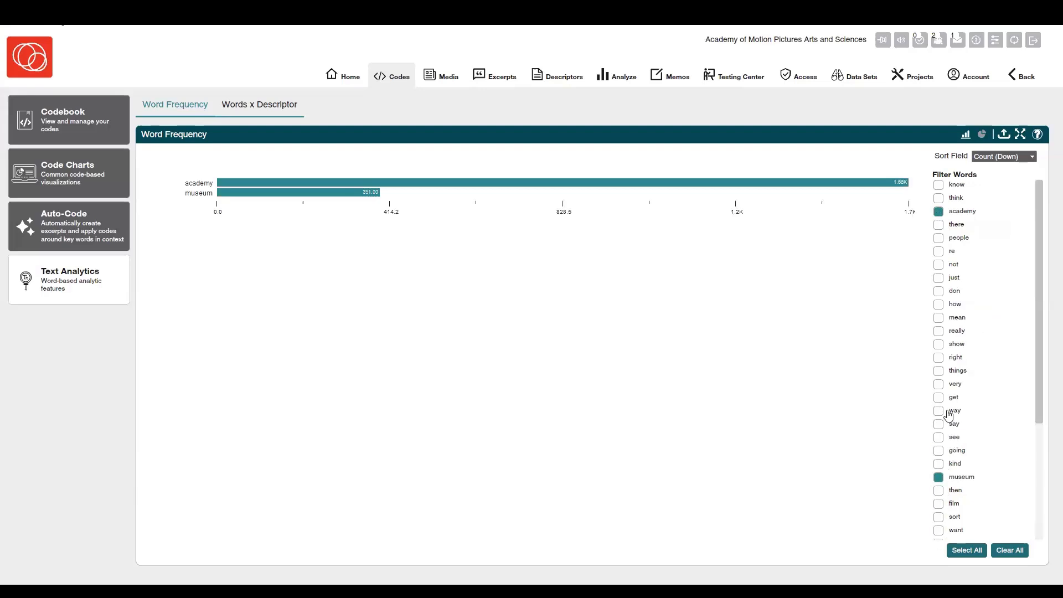
click(940, 319)
click(939, 318)
click(938, 344)
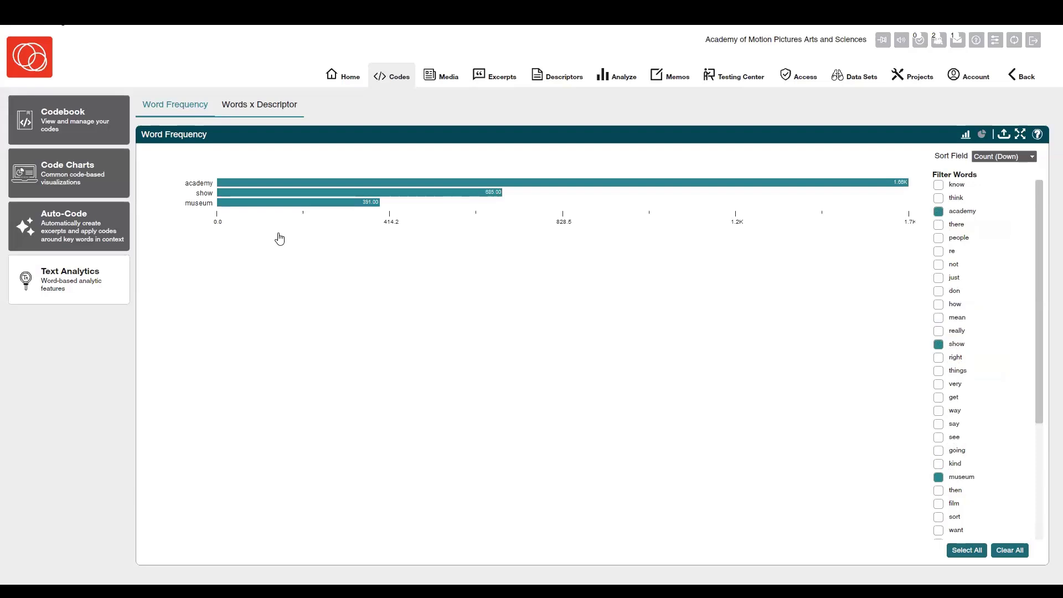
Bring up the existing excerpts and media containing the word museum, and review both the matching media and matching excerpts lists
mouse_move(309, 208)
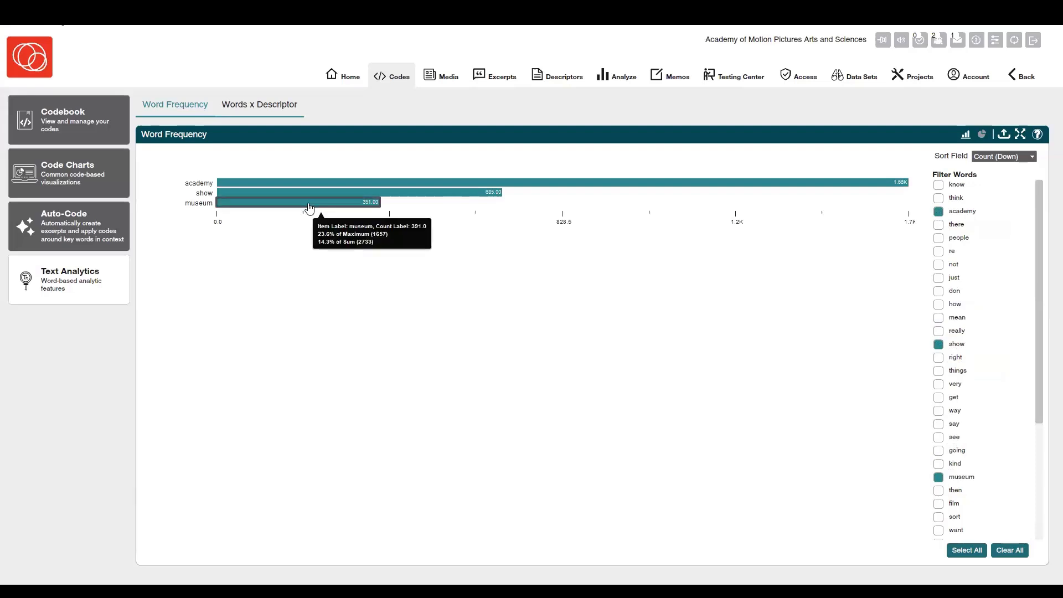
click(309, 208)
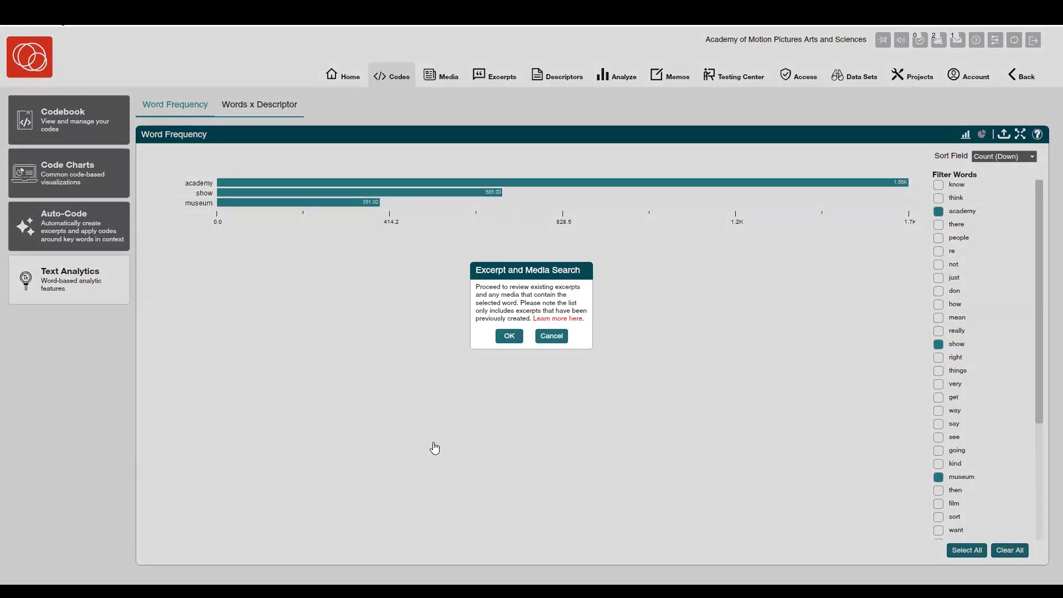
click(510, 336)
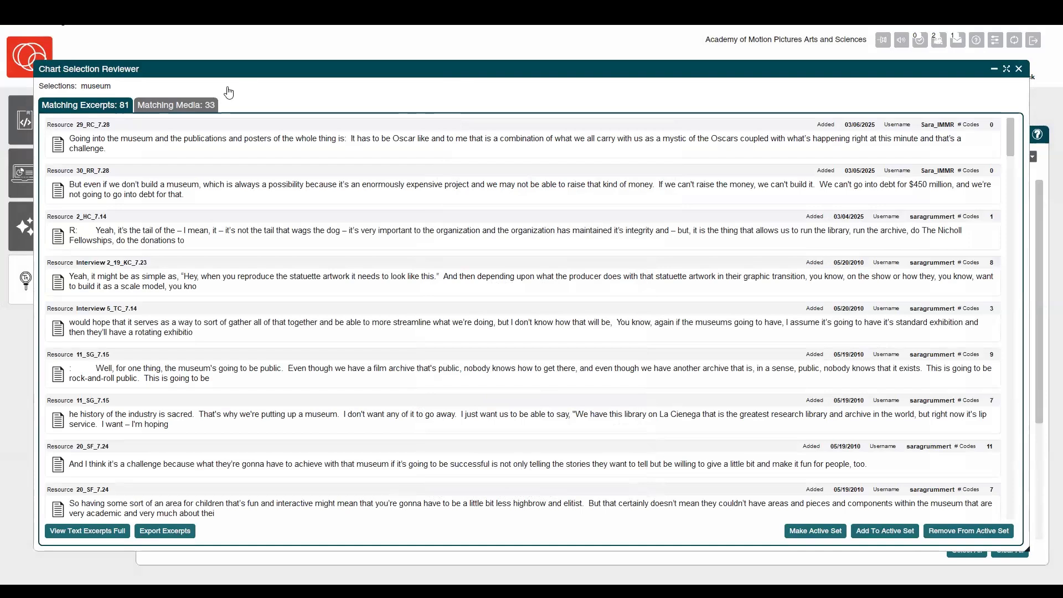
click(176, 105)
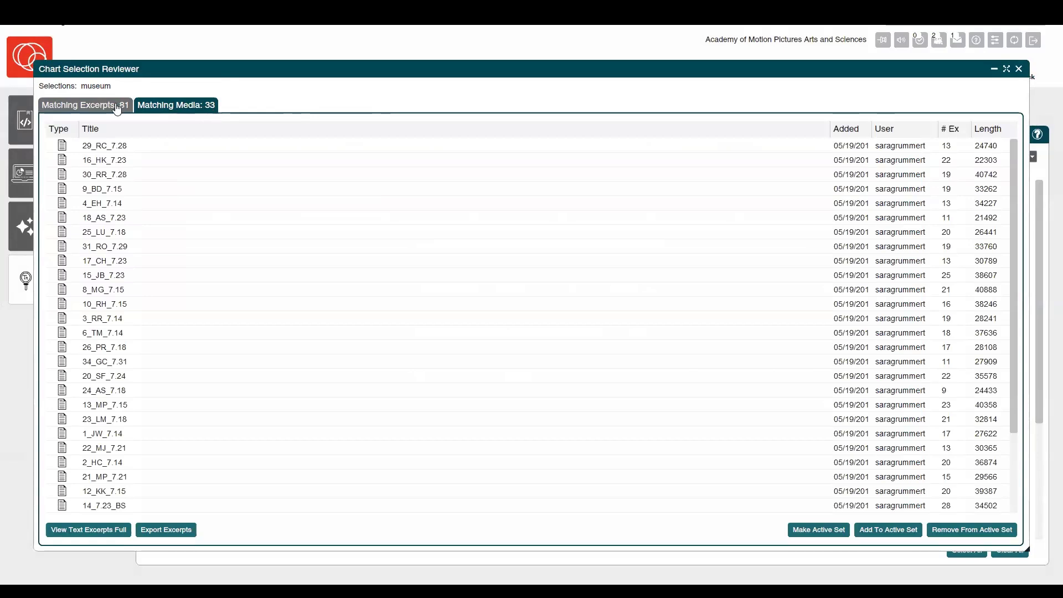
click(115, 105)
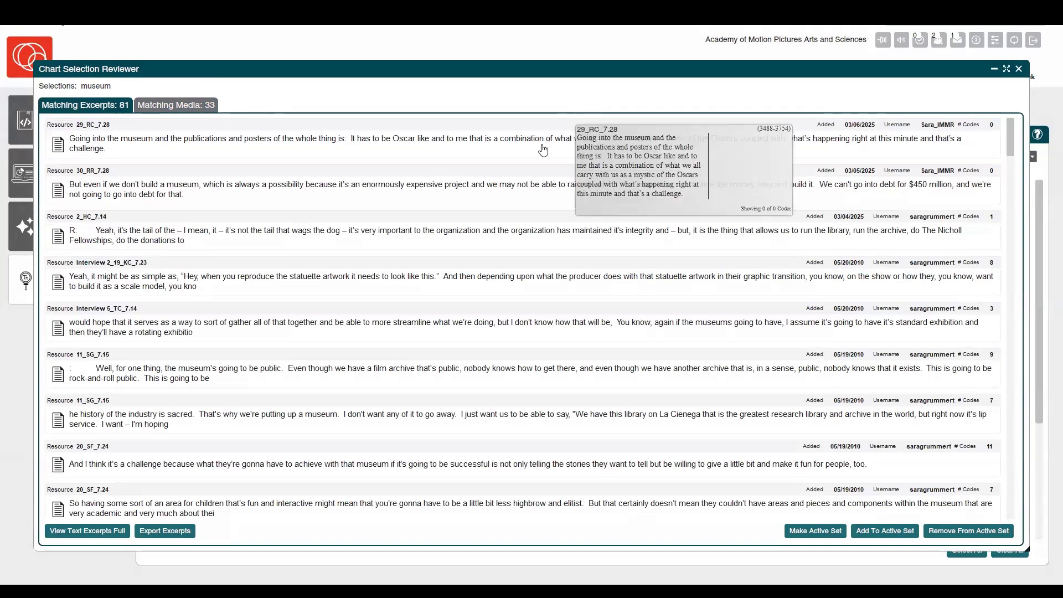
Read through the first five matching museum excerpts with their attached codes, and close the excerpt and the Chart Selection Reviewer
click(543, 150)
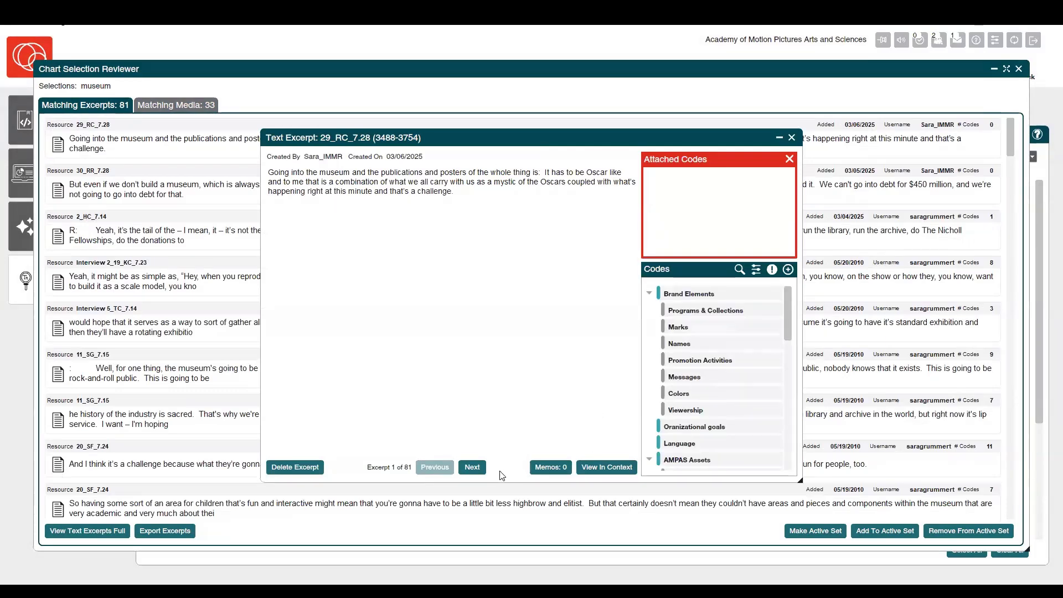
click(478, 473)
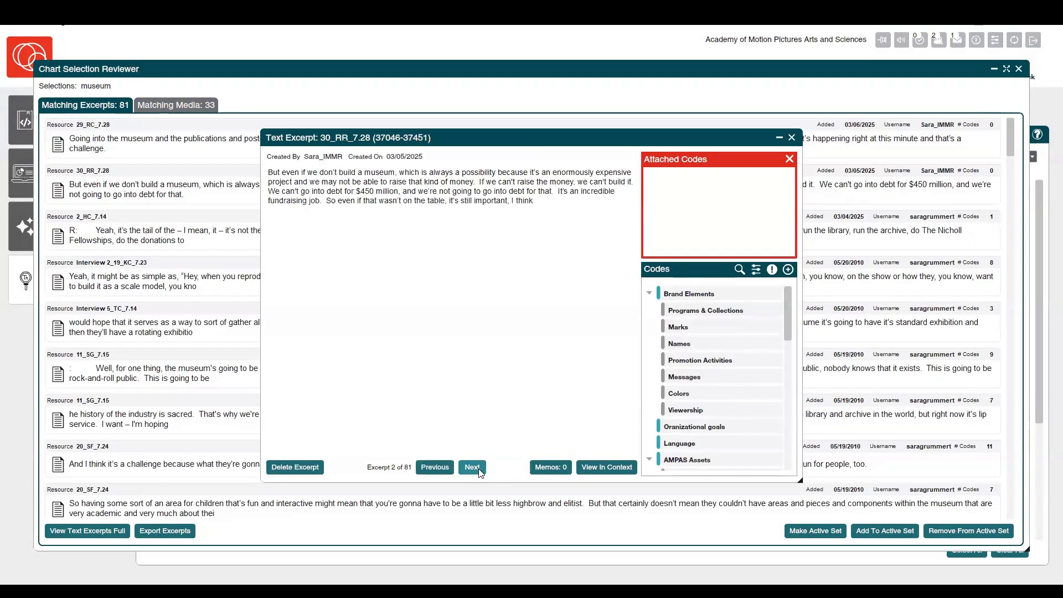
click(480, 472)
click(473, 468)
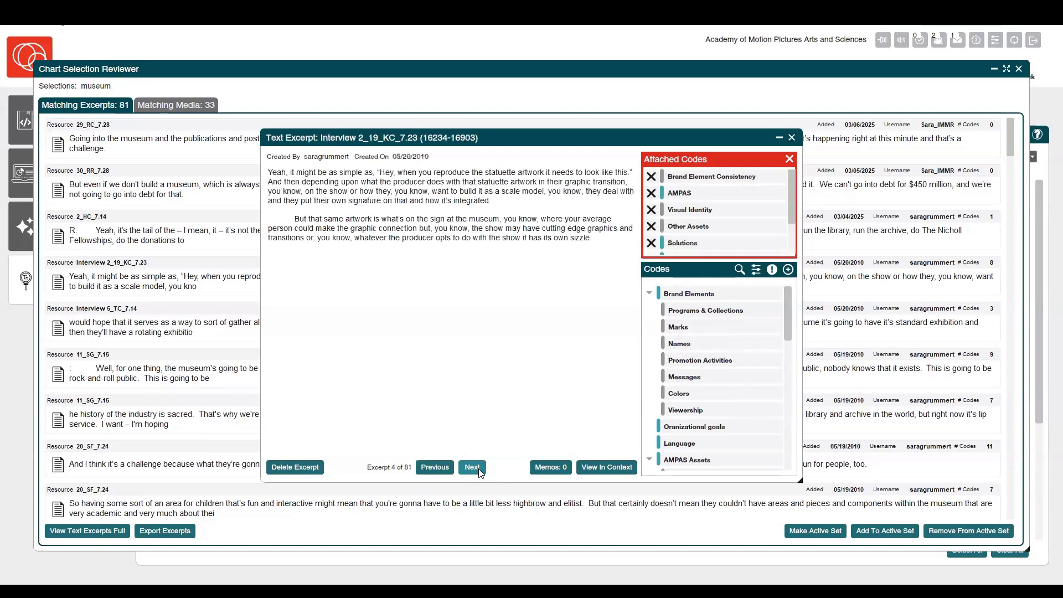
click(473, 468)
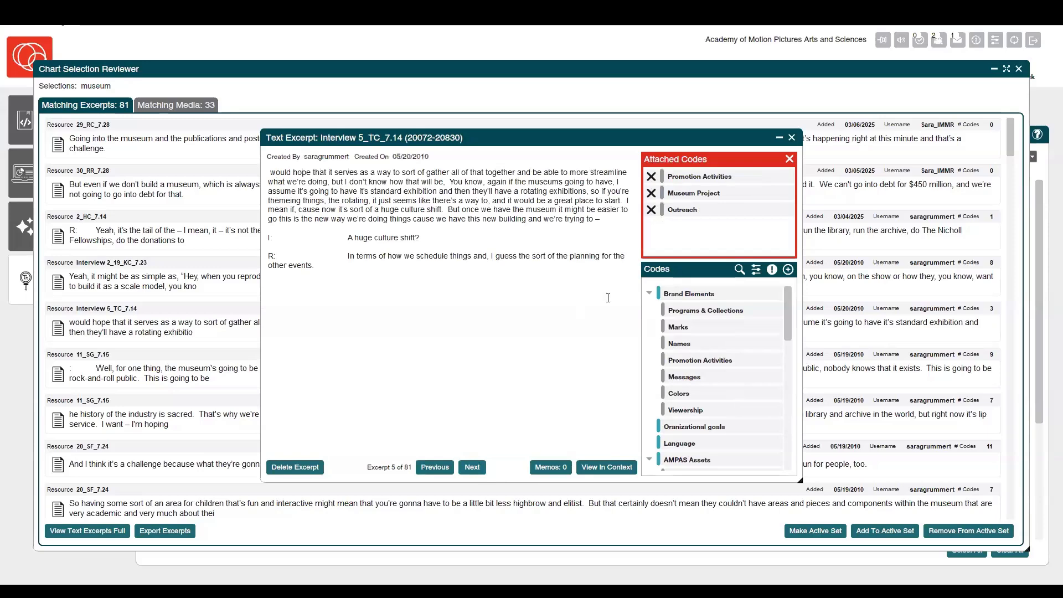
click(792, 138)
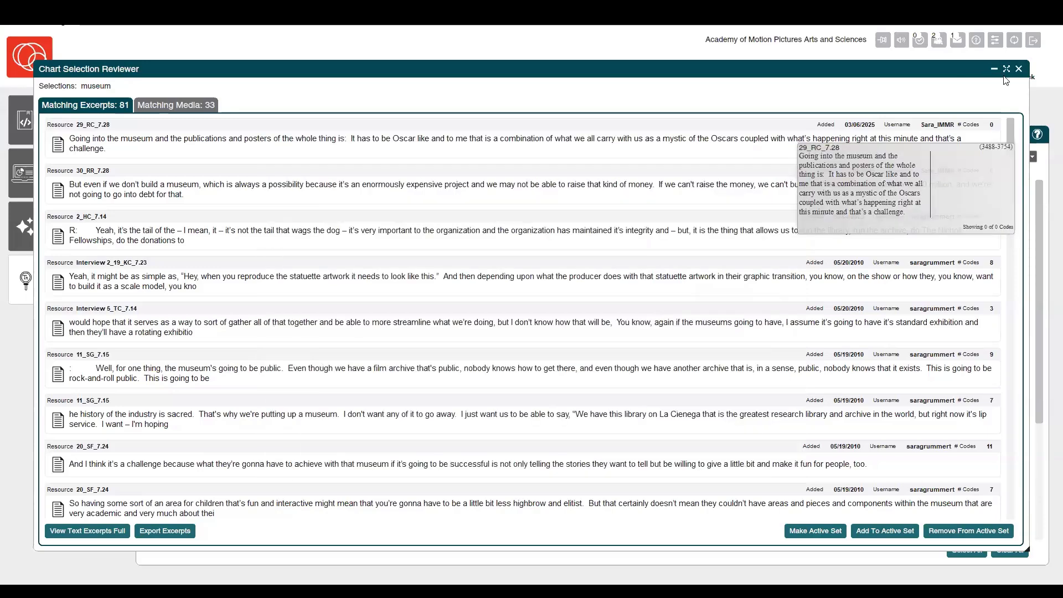
click(1019, 69)
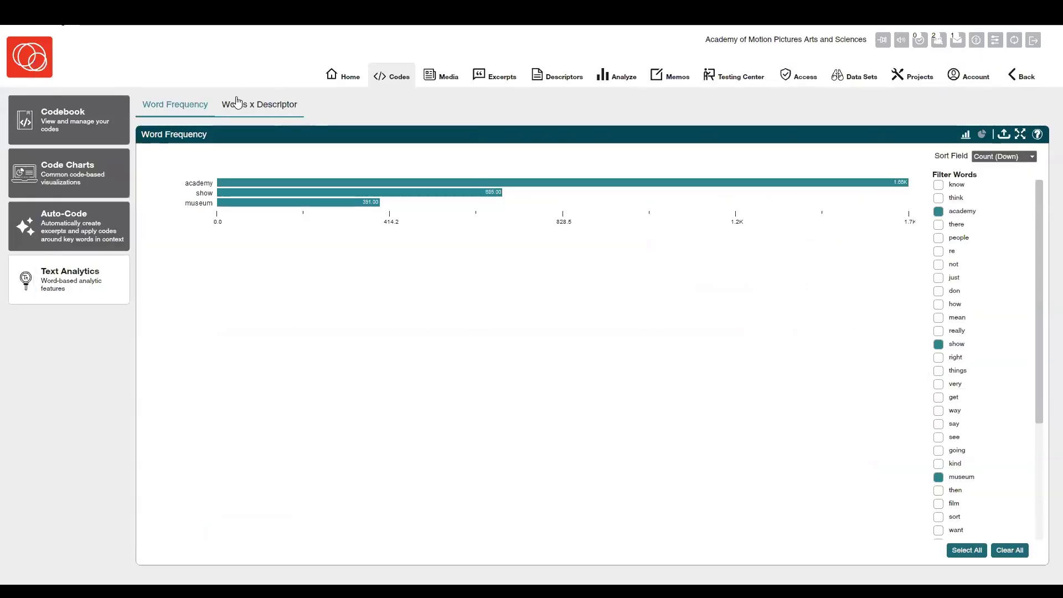
Show the Words x Descriptor chart and limit its word filter to academy, people, oscar and museum
click(271, 107)
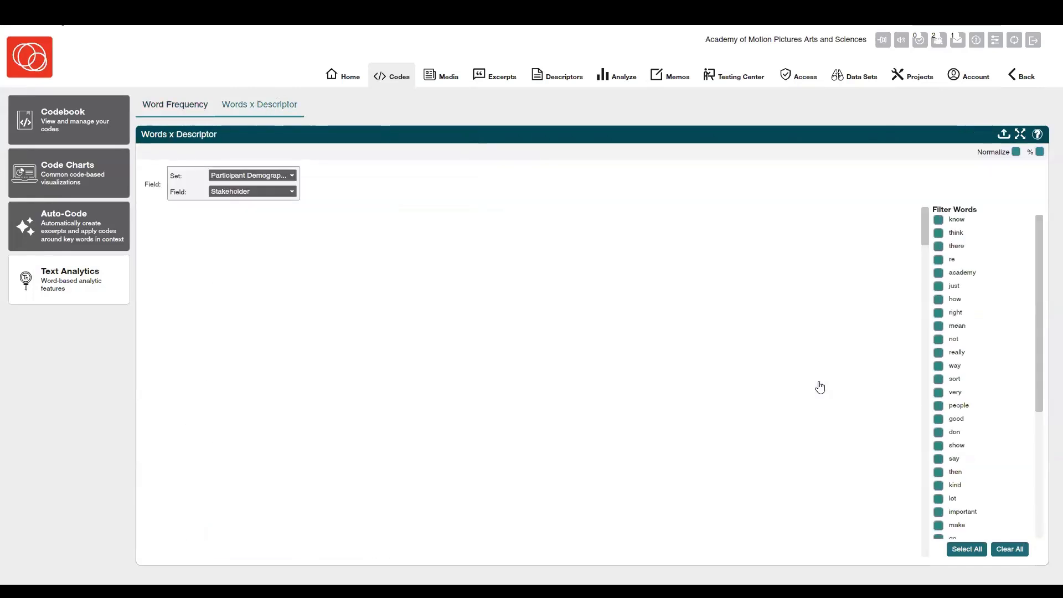
click(1010, 549)
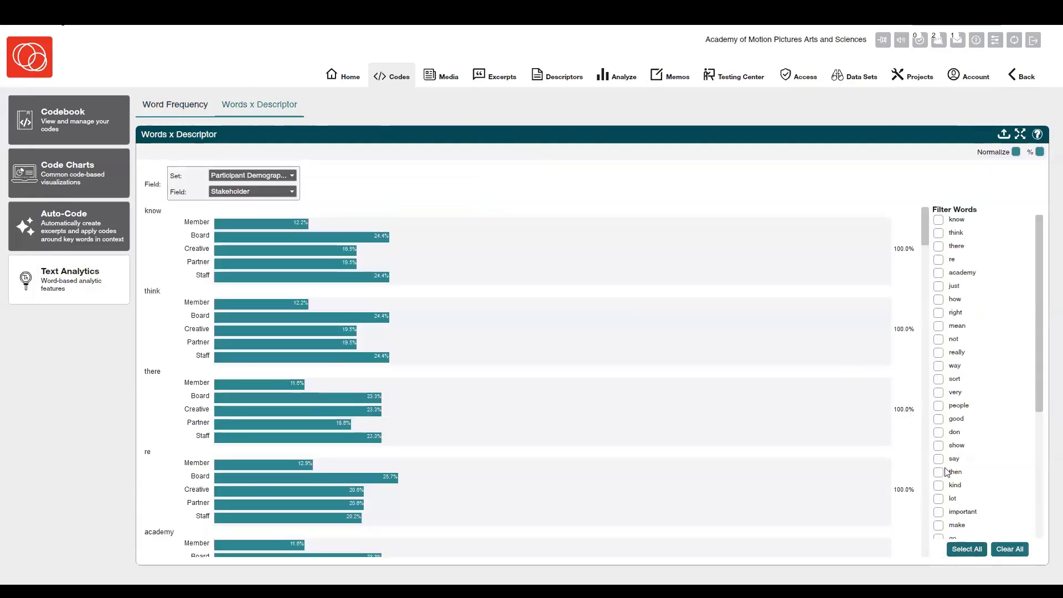
click(939, 312)
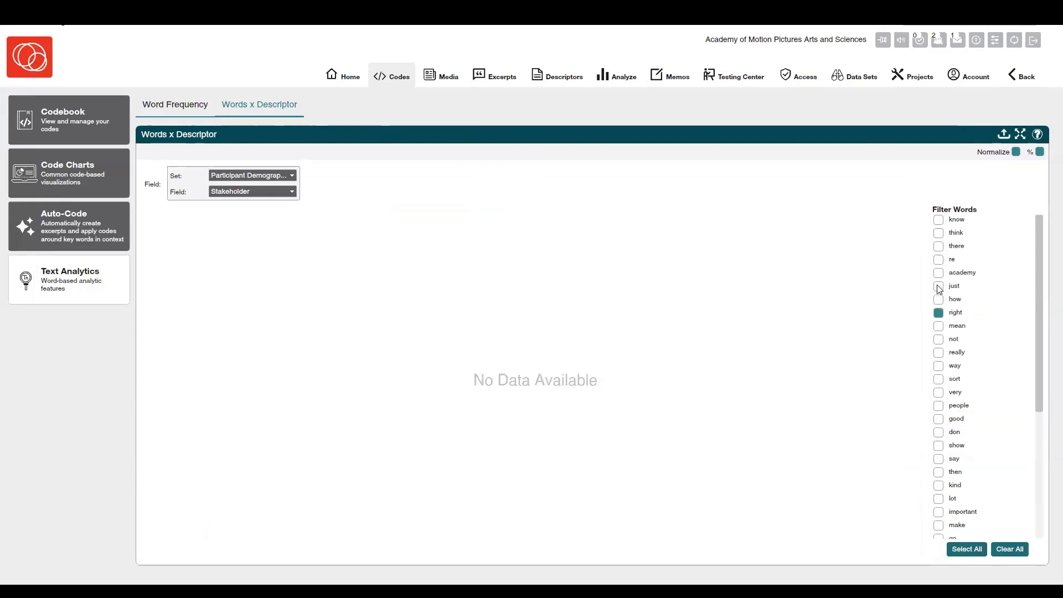
click(939, 272)
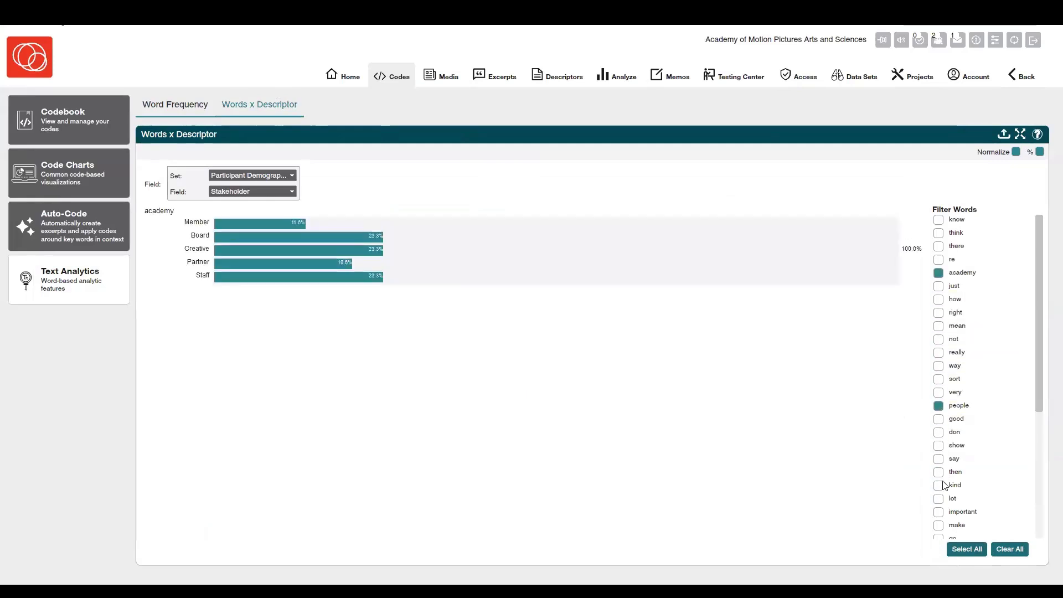
scroll(944, 486, down, 3)
click(944, 506)
click(943, 480)
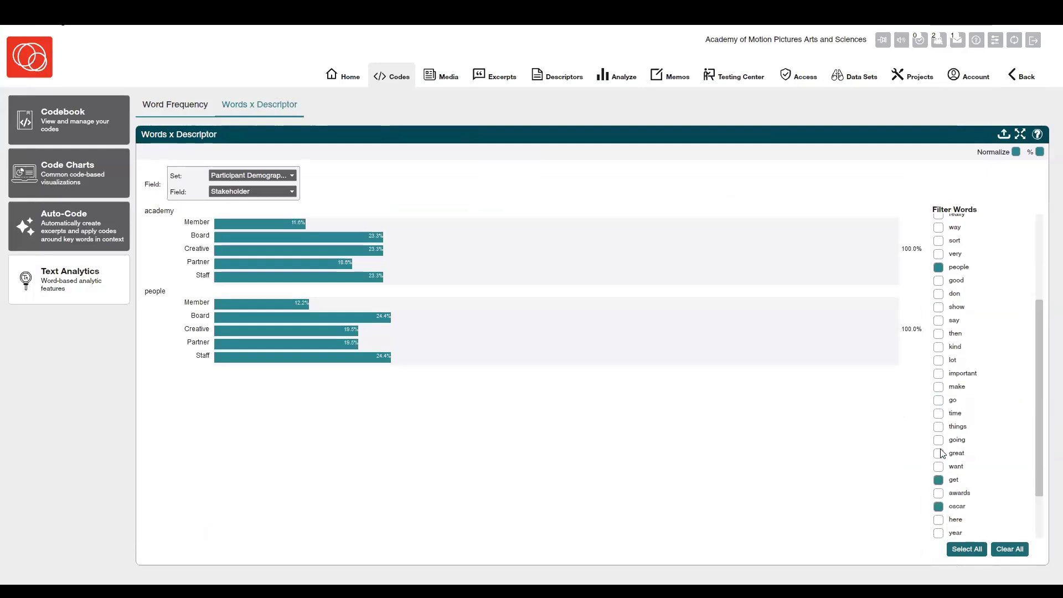
scroll(951, 447, down, 2)
click(941, 481)
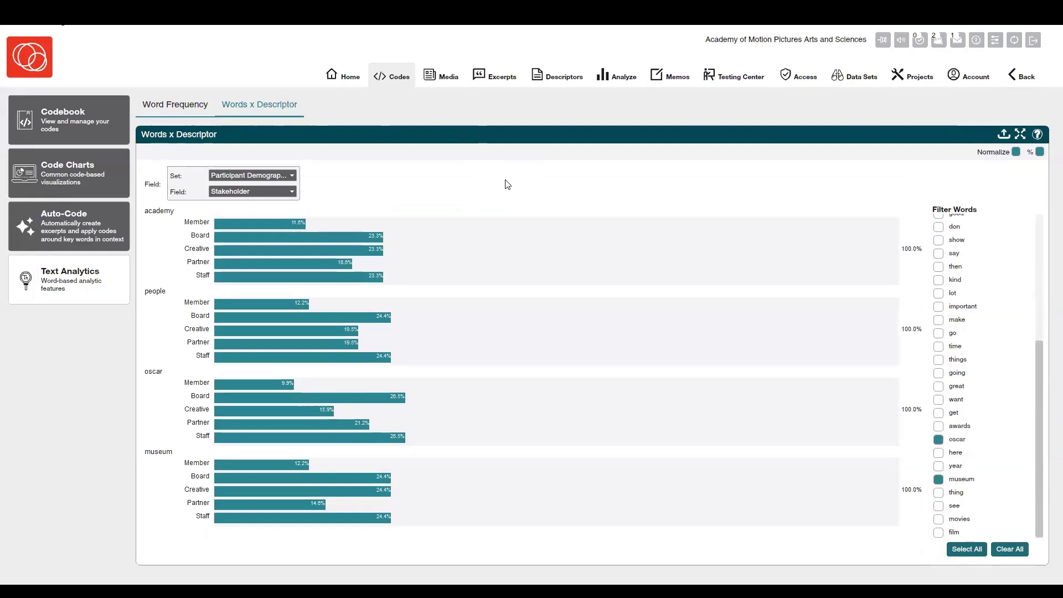
Check the available descriptor fields, keep Stakeholder, and turn off normalization and percentages in the Words x Descriptor chart
click(267, 197)
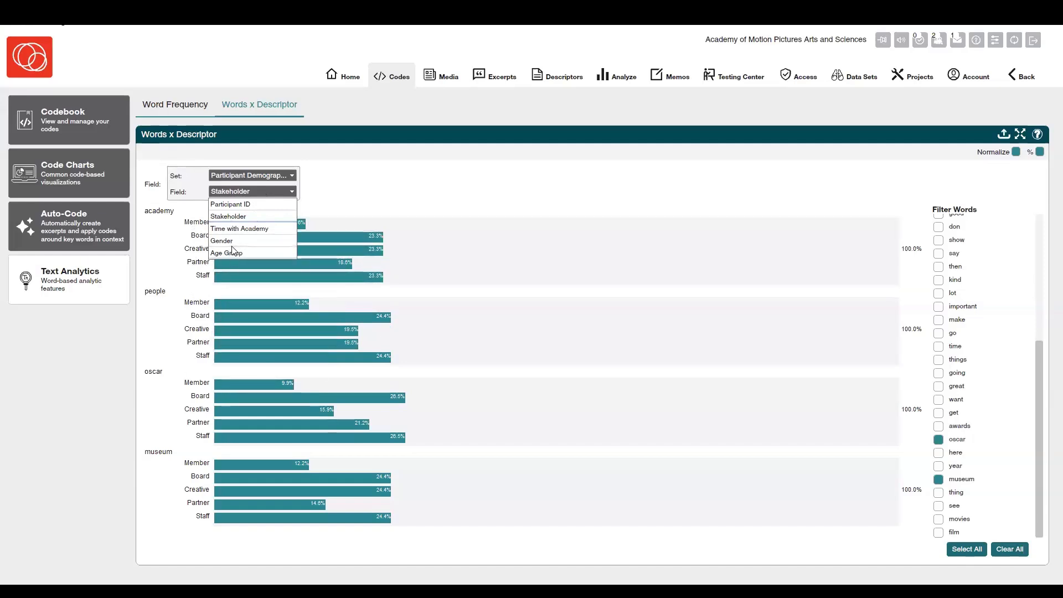
click(363, 187)
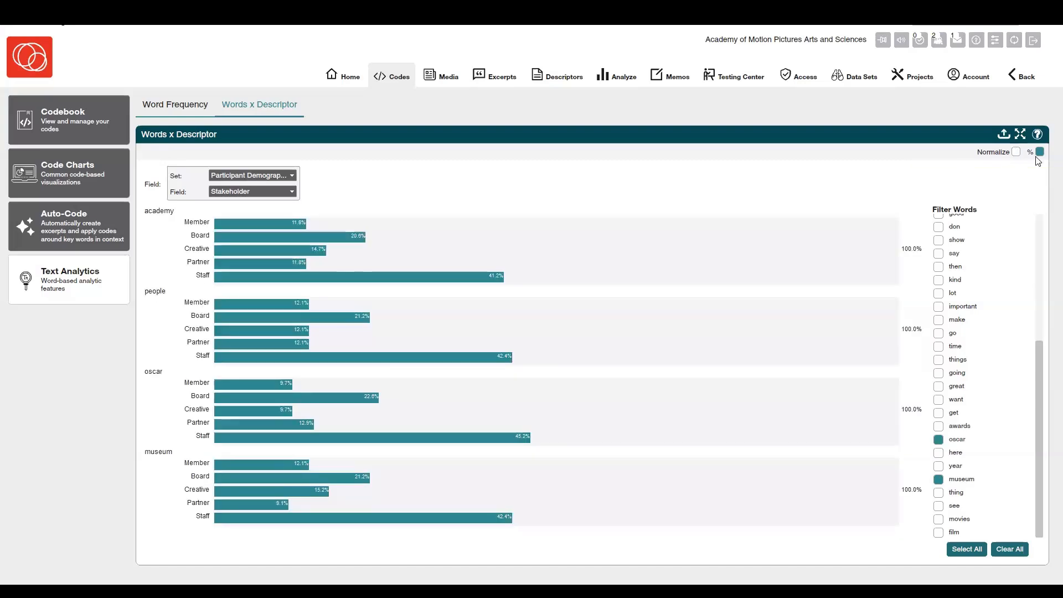
click(1040, 152)
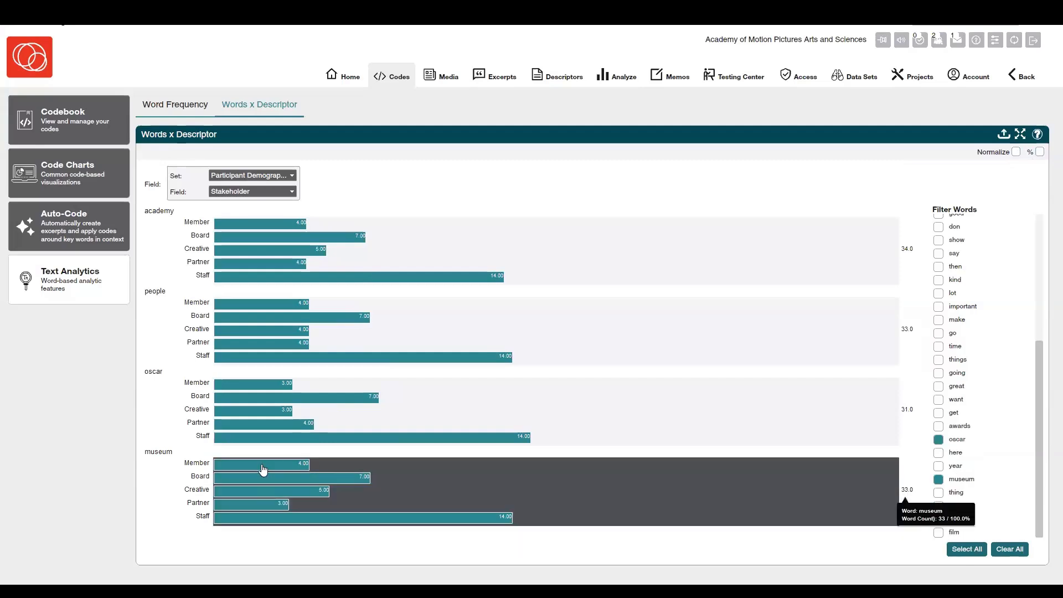
mouse_move(258, 469)
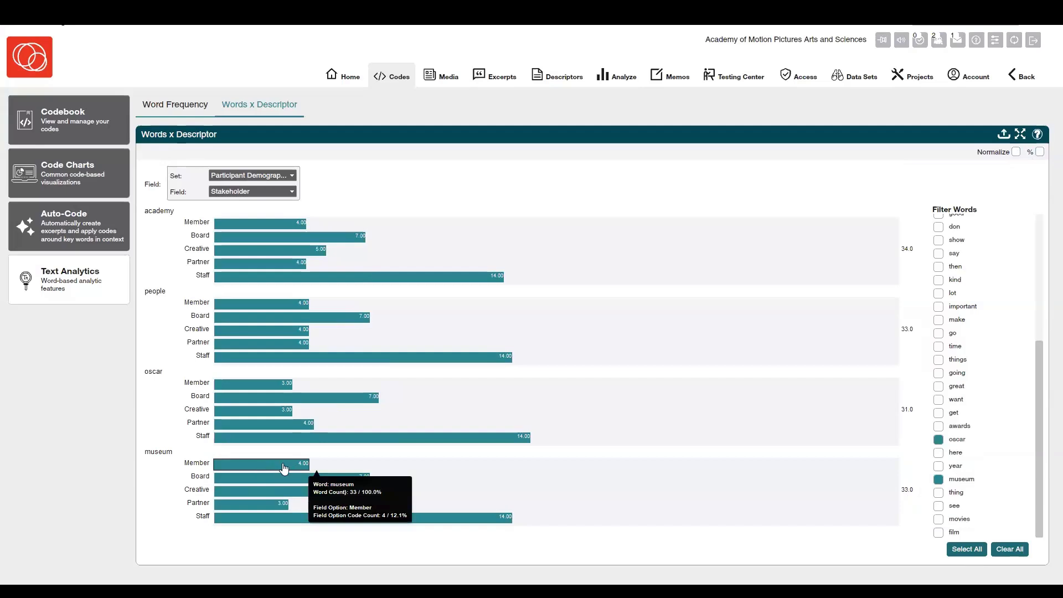